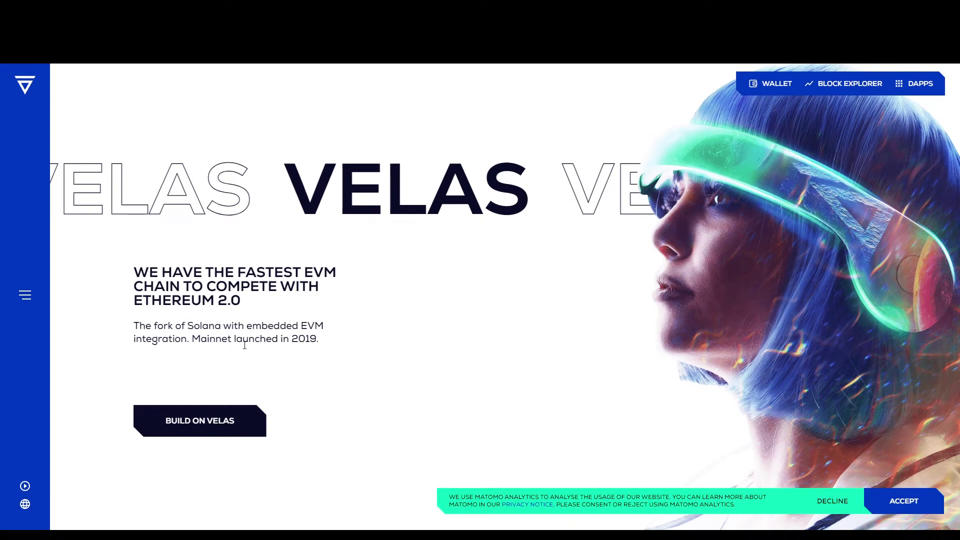
left_click_drag(332, 339, 241, 340)
left_click(306, 342)
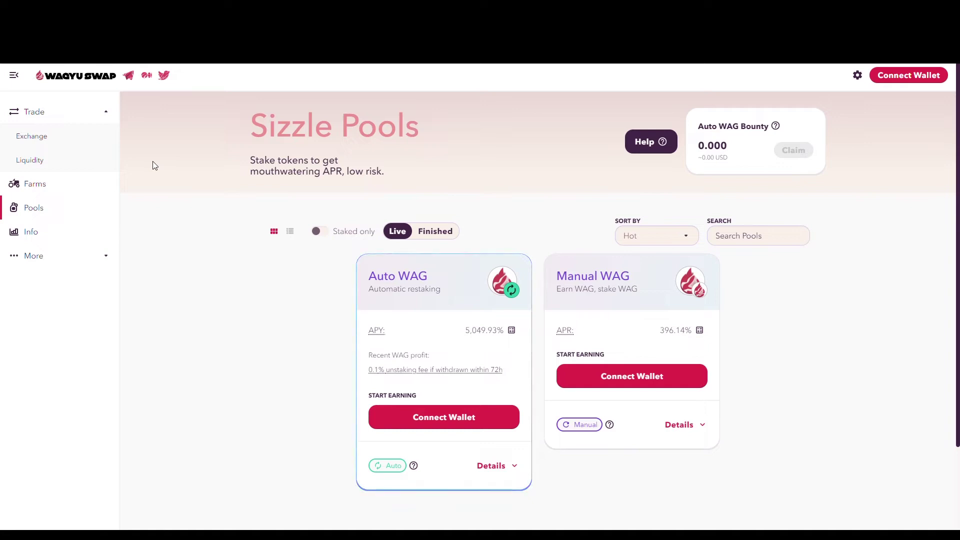
left_click_drag(465, 331, 495, 338)
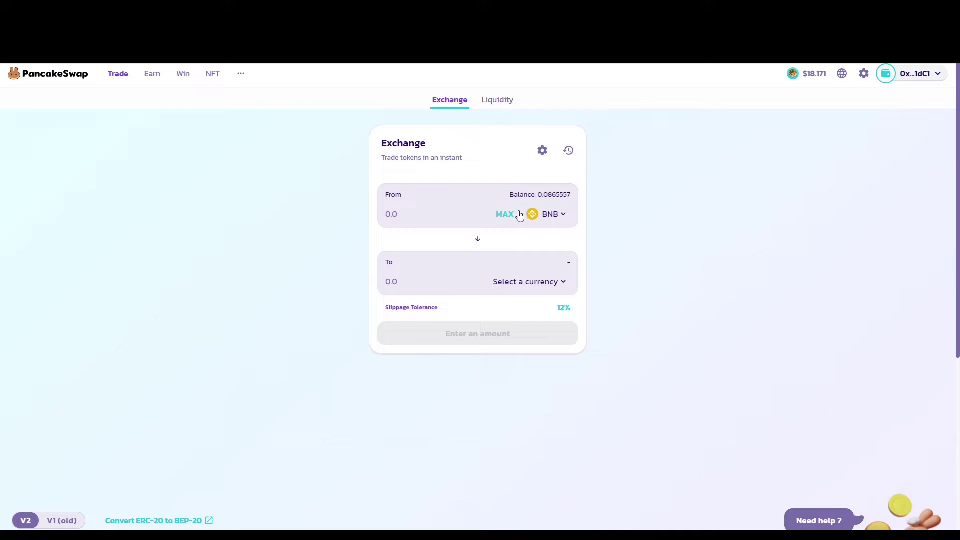
- Set up the exchange with DAR as the source token and VLX as the token to receive
left_click(551, 215)
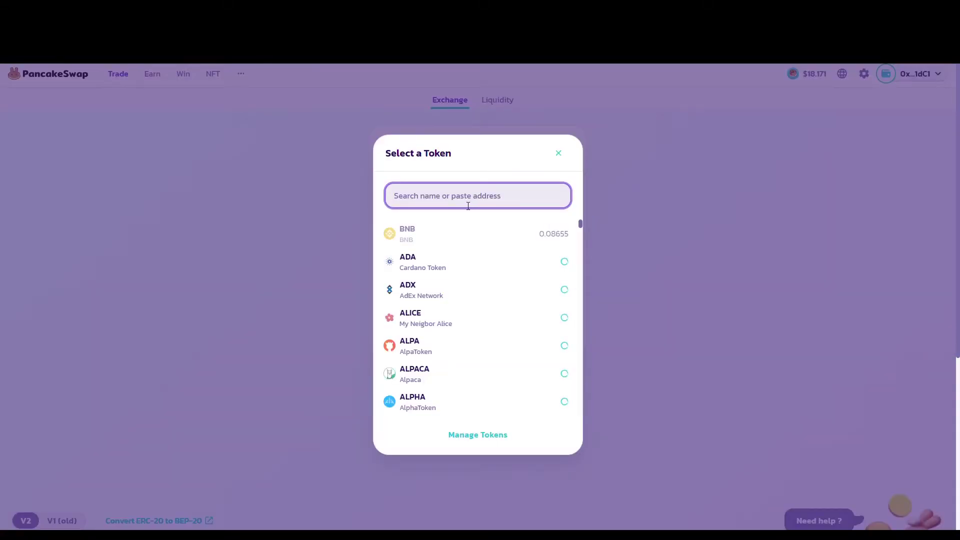
type("dar")
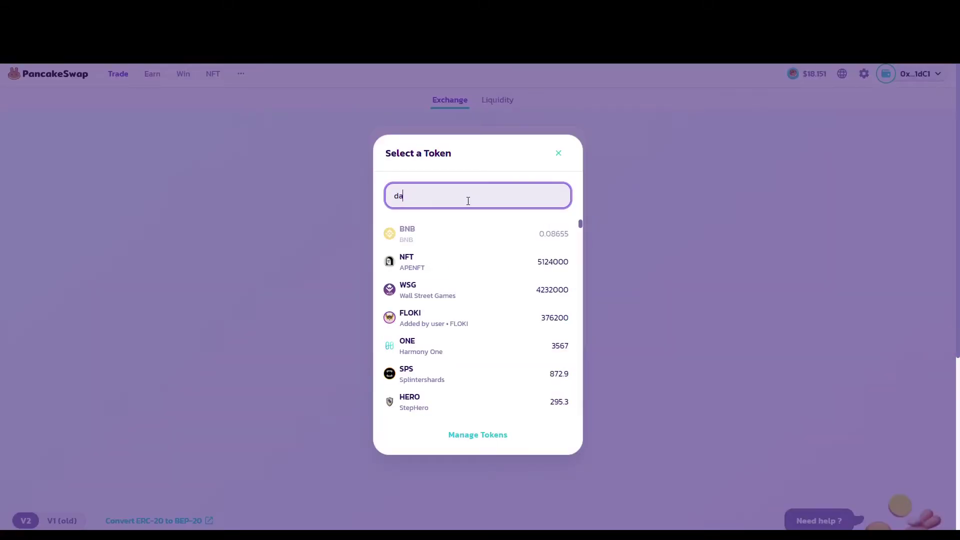
left_click(443, 237)
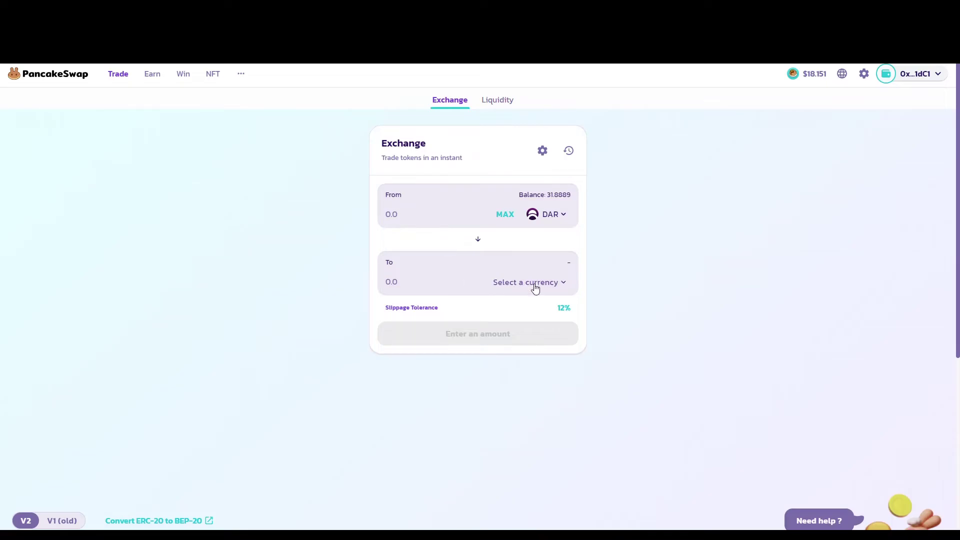
left_click(534, 282)
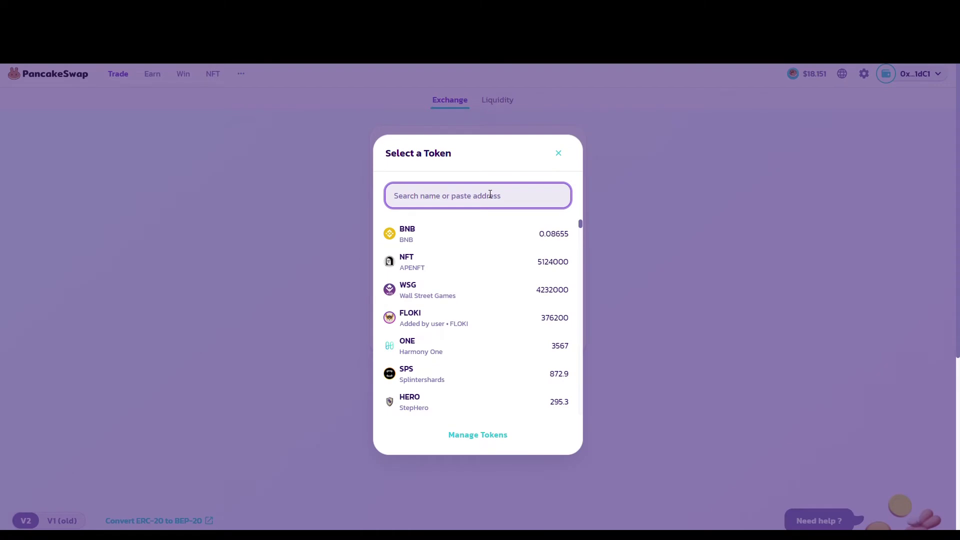
type("vlx")
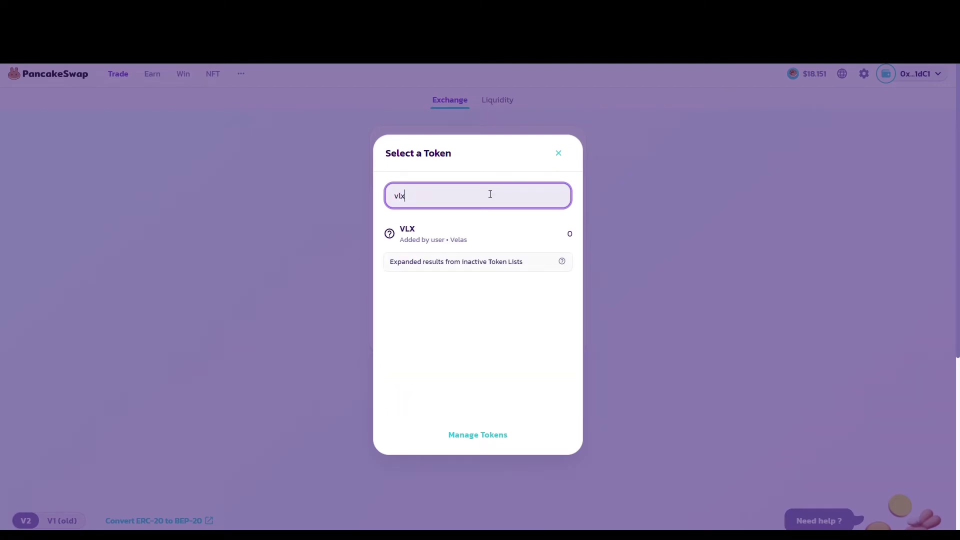
left_click(460, 239)
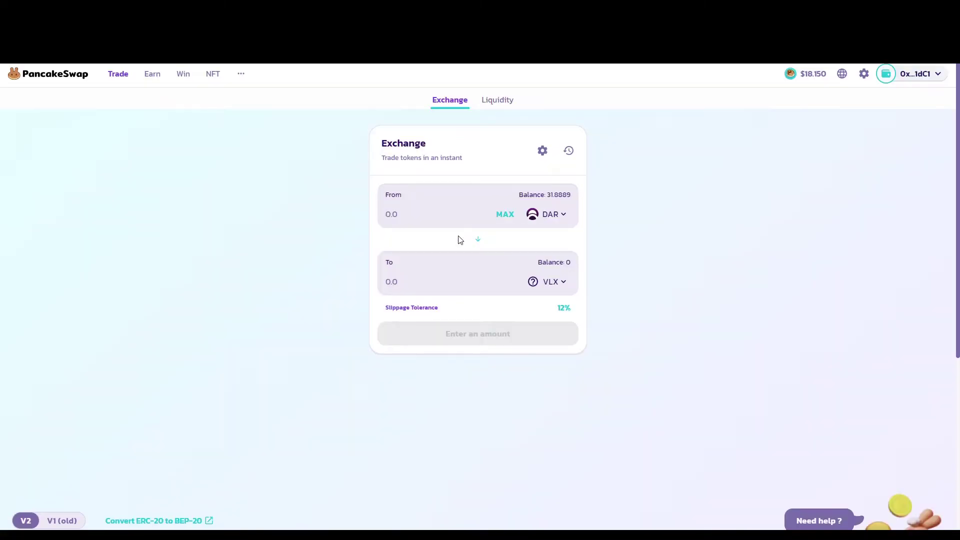
left_click(532, 281)
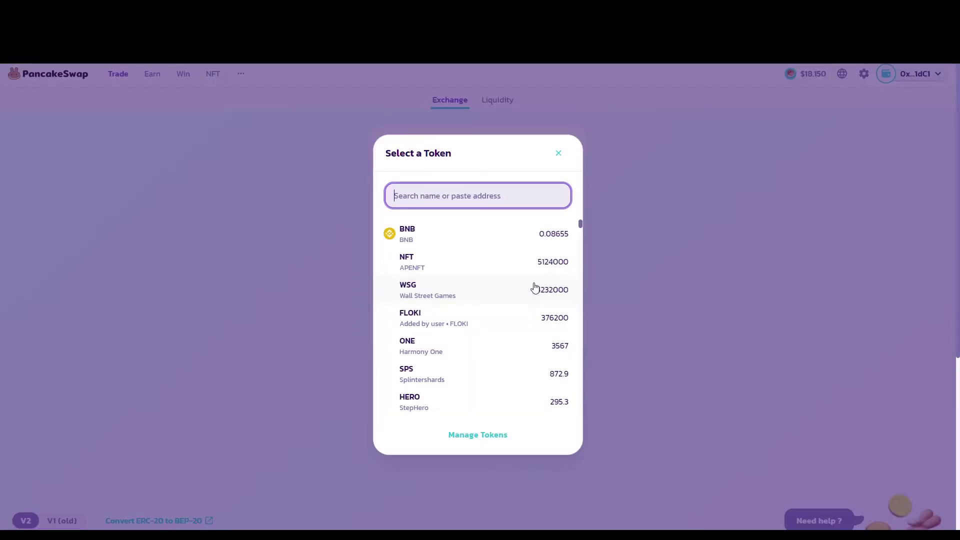
left_click(645, 272)
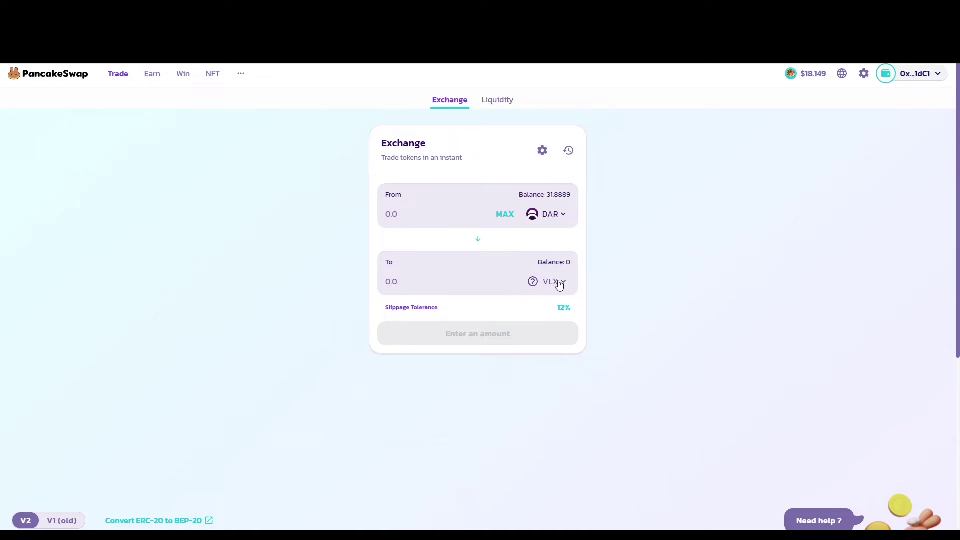
left_click(559, 285)
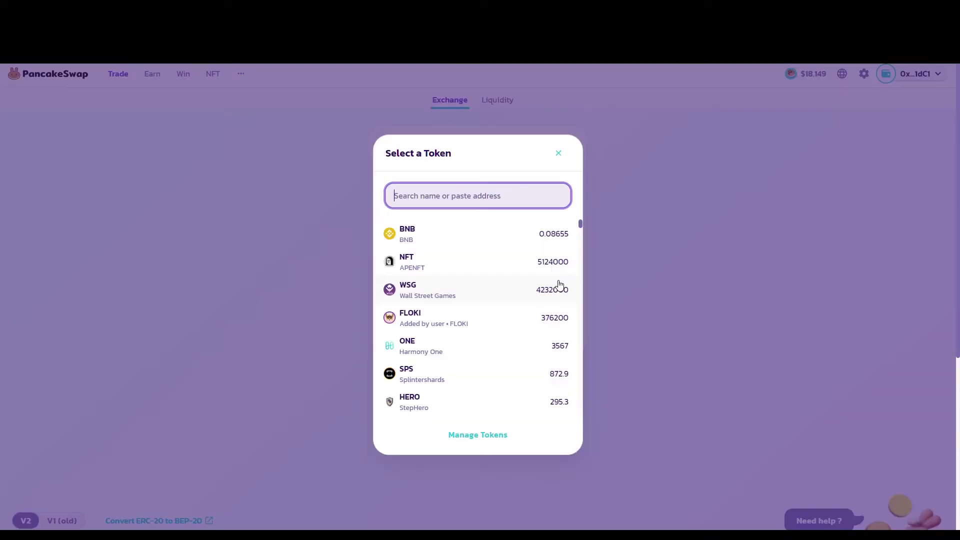
left_click(609, 290)
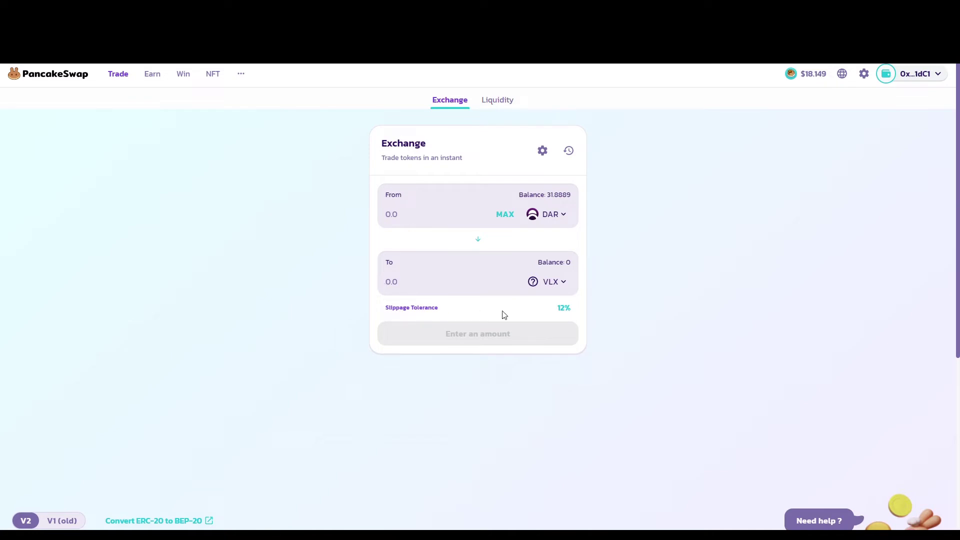
double_click(560, 308)
left_click(579, 314)
- Enable DAR and swap the maximum DAR balance for VLX, confirming the transaction and closing its dialog
left_click(505, 215)
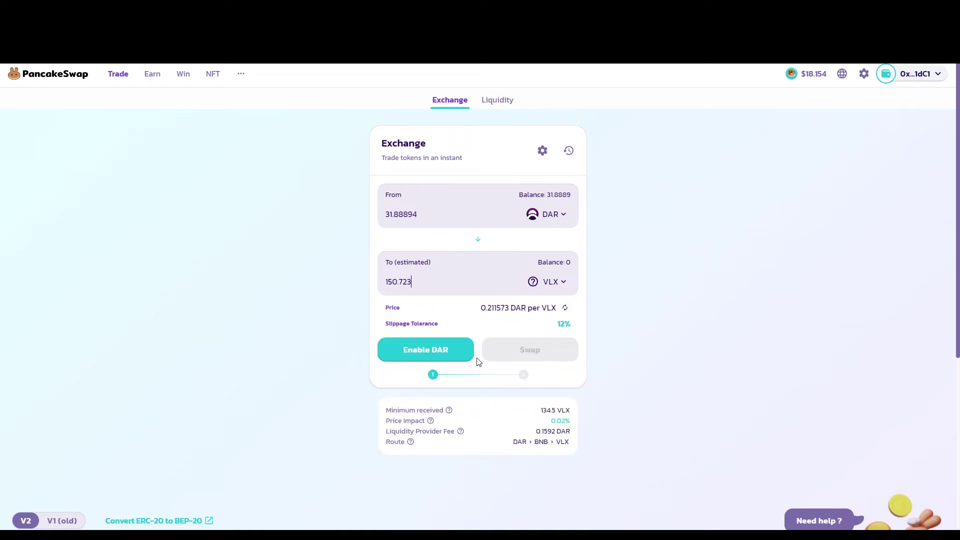
left_click(447, 355)
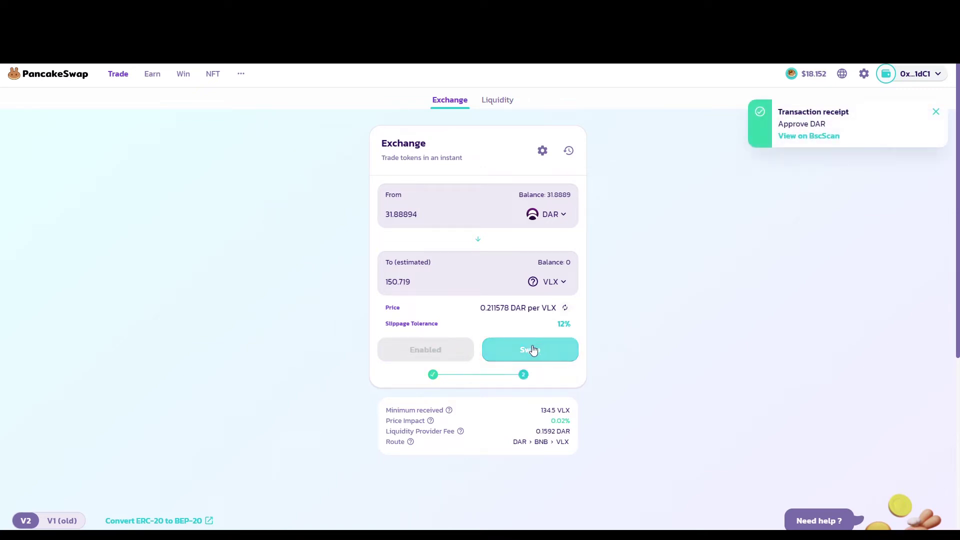
left_click(529, 350)
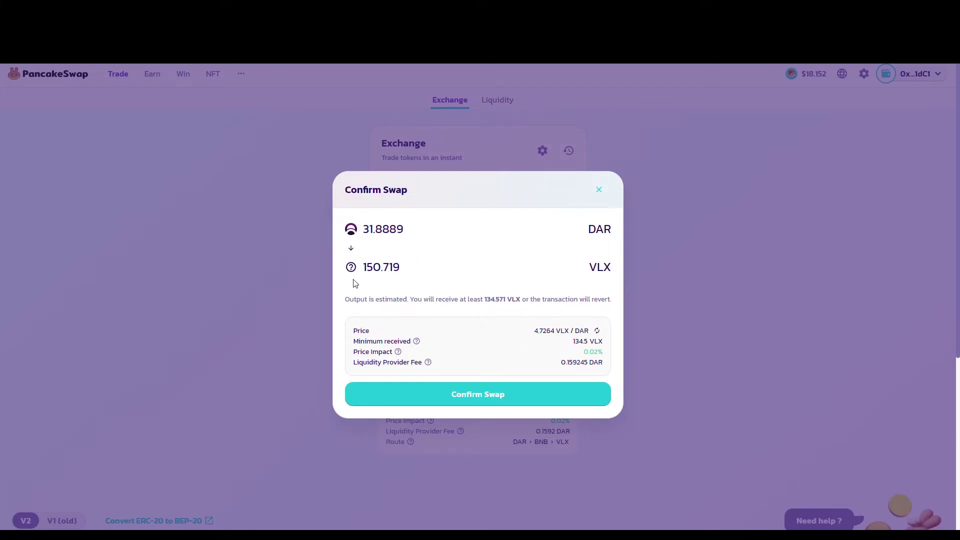
left_click_drag(363, 232, 383, 234)
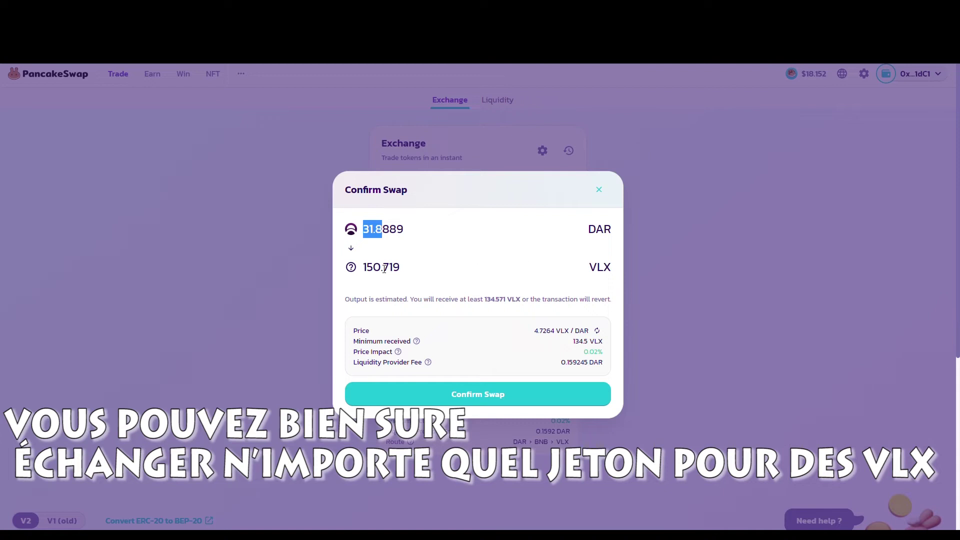
left_click(459, 394)
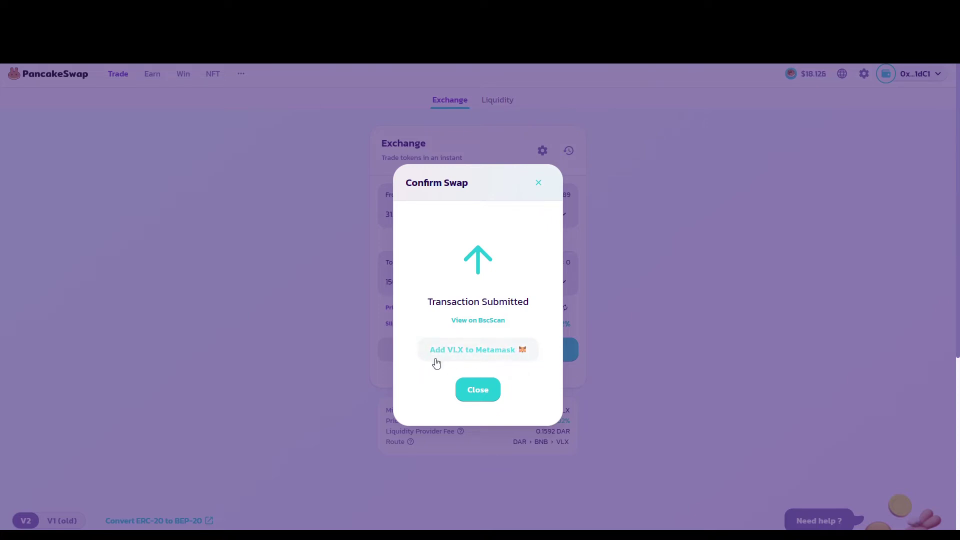
left_click(476, 389)
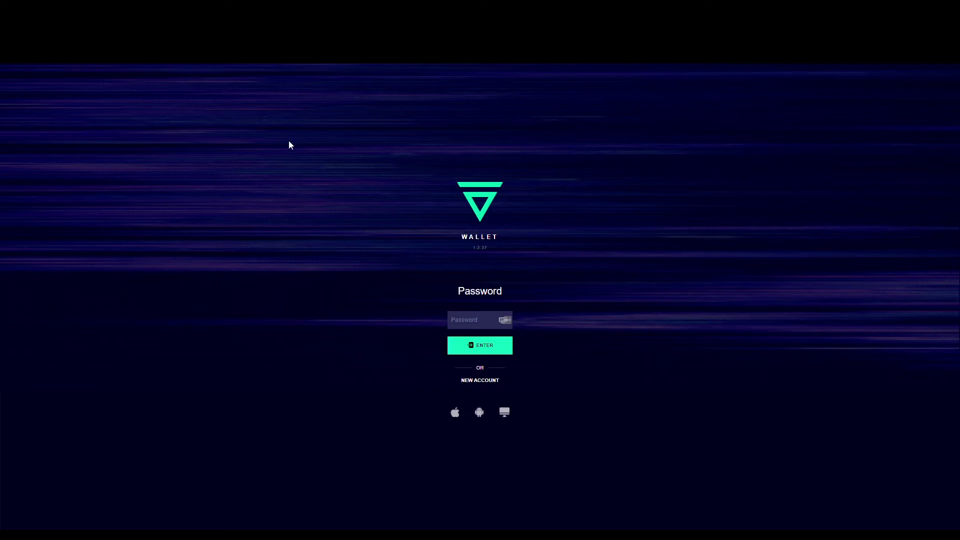
- Switch to the Velas wallet and log in by entering the account password
key("ctrl+v")
left_click(487, 345)
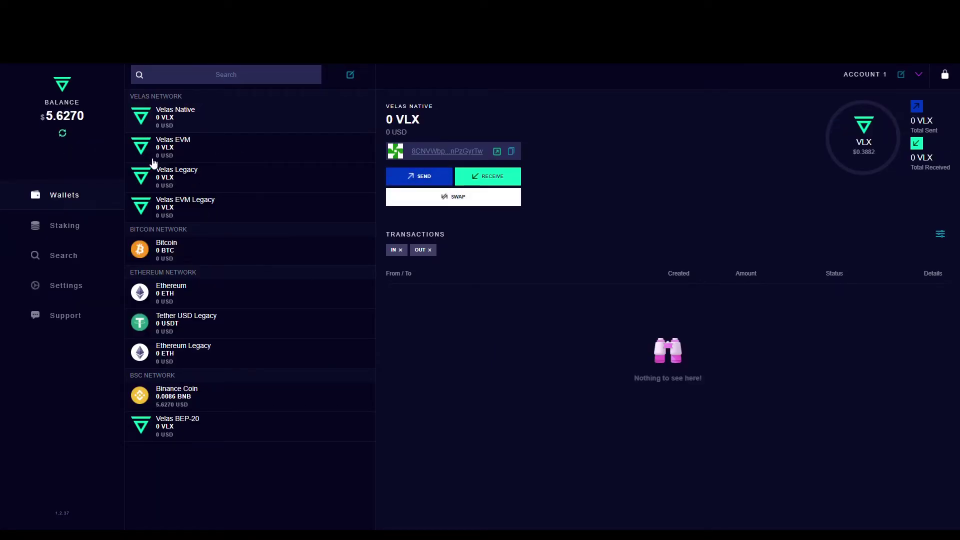
- View the wallet's staking page and return to the wallets list
left_click(66, 227)
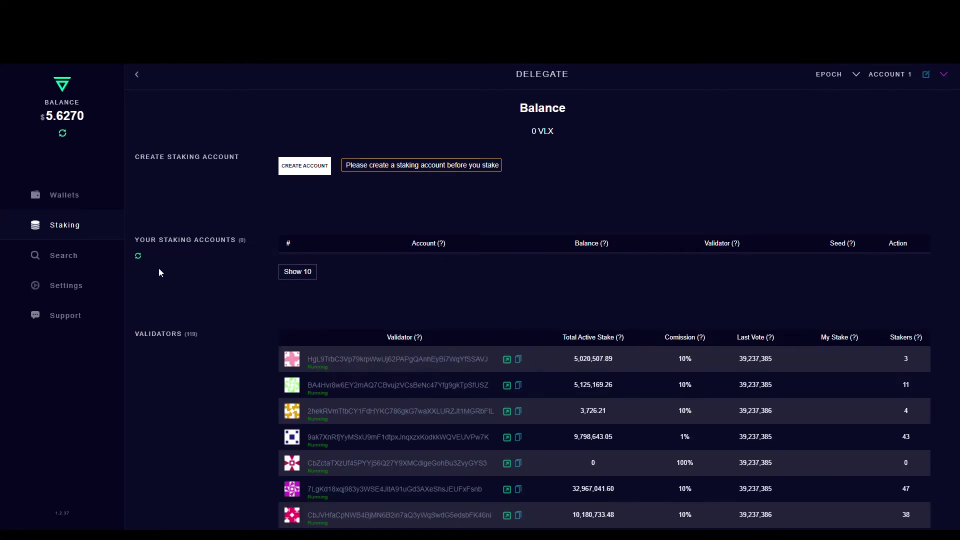
left_click(59, 203)
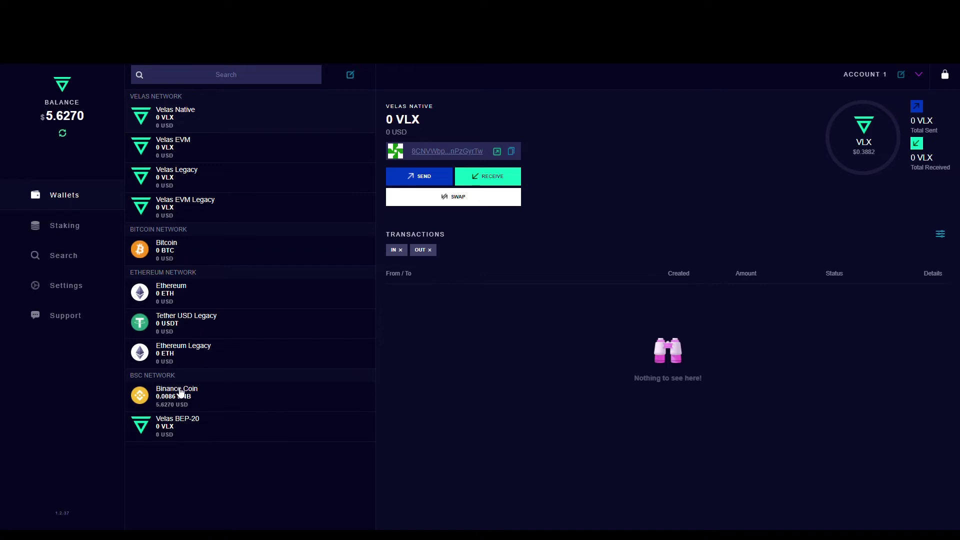
- Open the Velas BEP-20 wallet and copy its receiving address
left_click(189, 430)
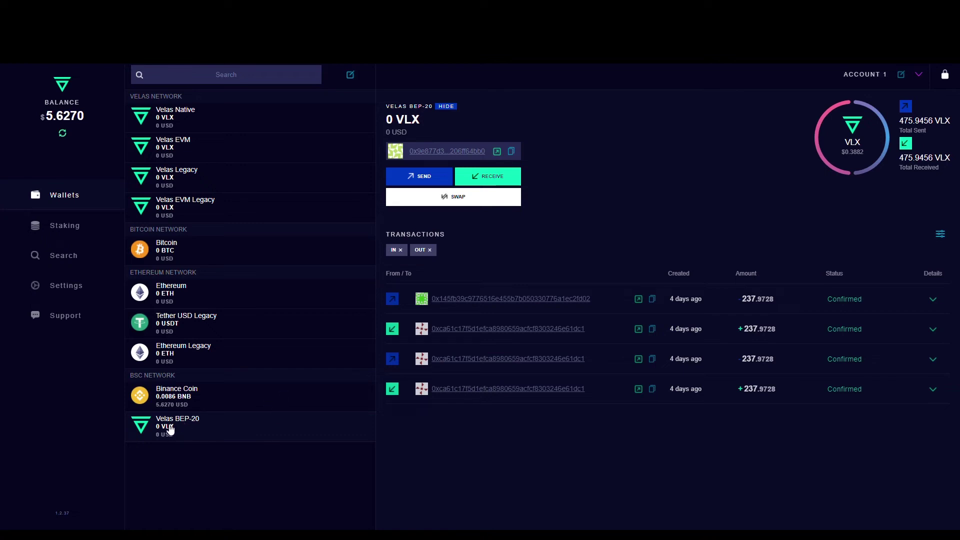
left_click(425, 177)
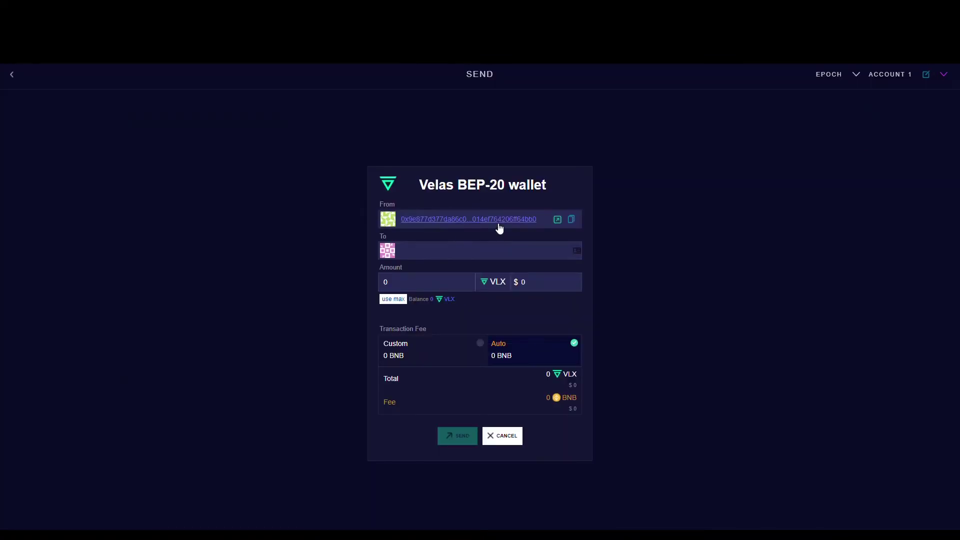
left_click(513, 438)
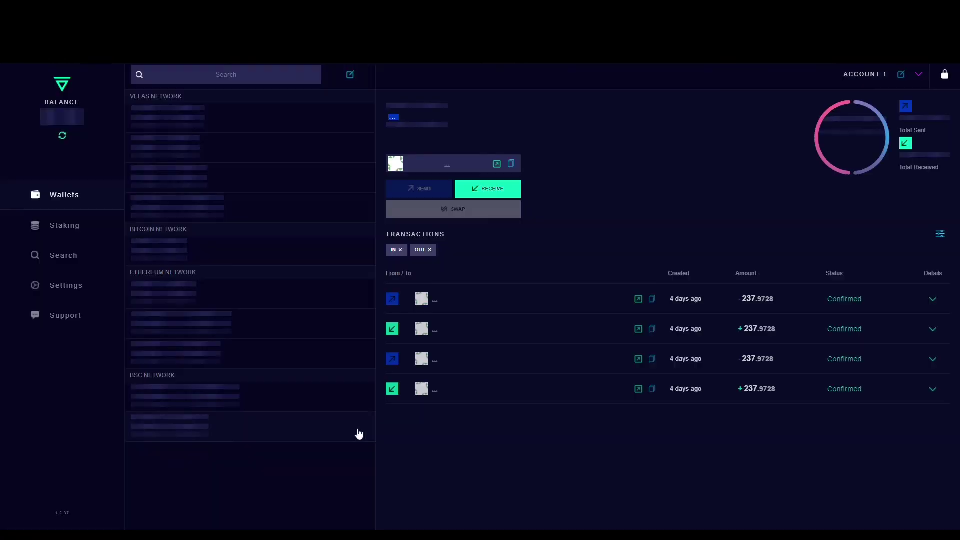
left_click(490, 176)
left_click(614, 156)
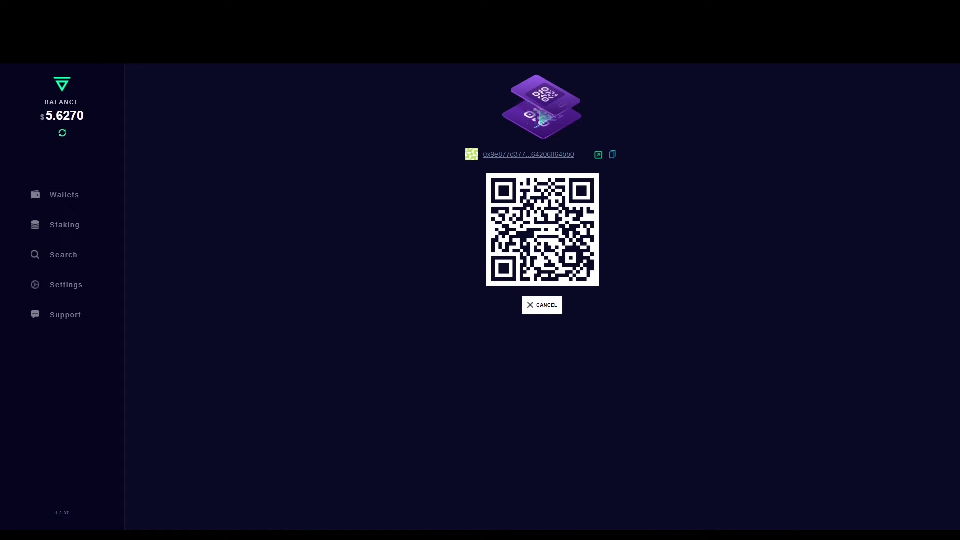
left_click(542, 305)
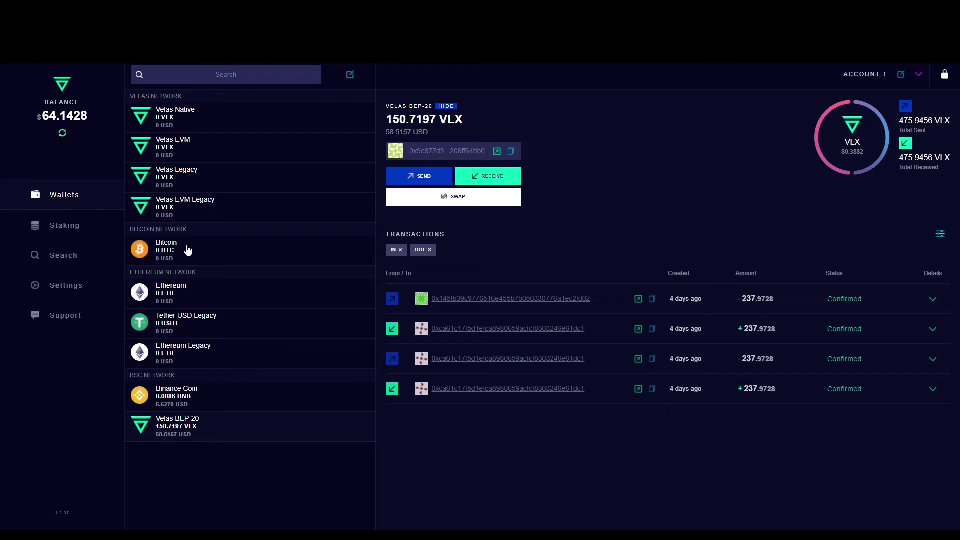
- Swap the maximum VLX amount from the Velas BEP-20 wallet to the Velas EVM network, confirm it and return home
left_click(453, 200)
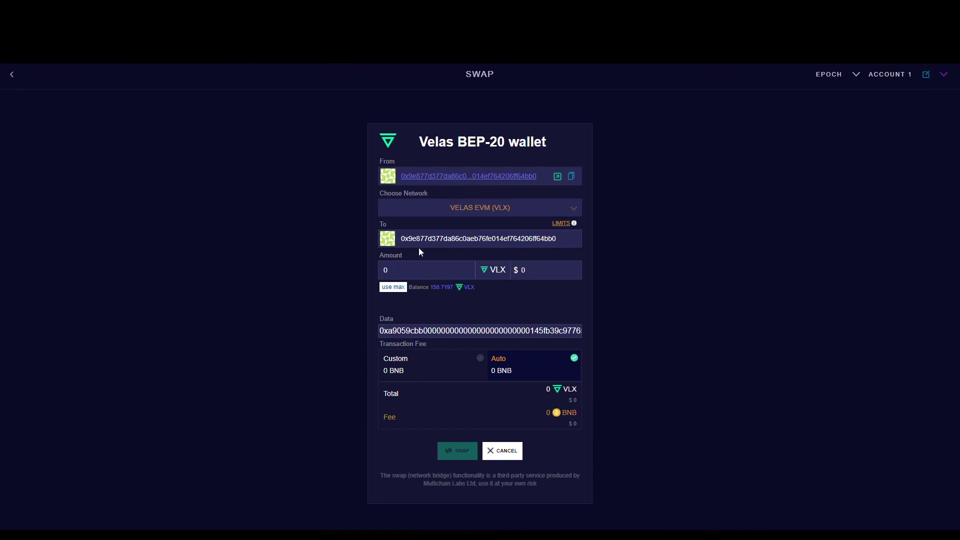
left_click(393, 288)
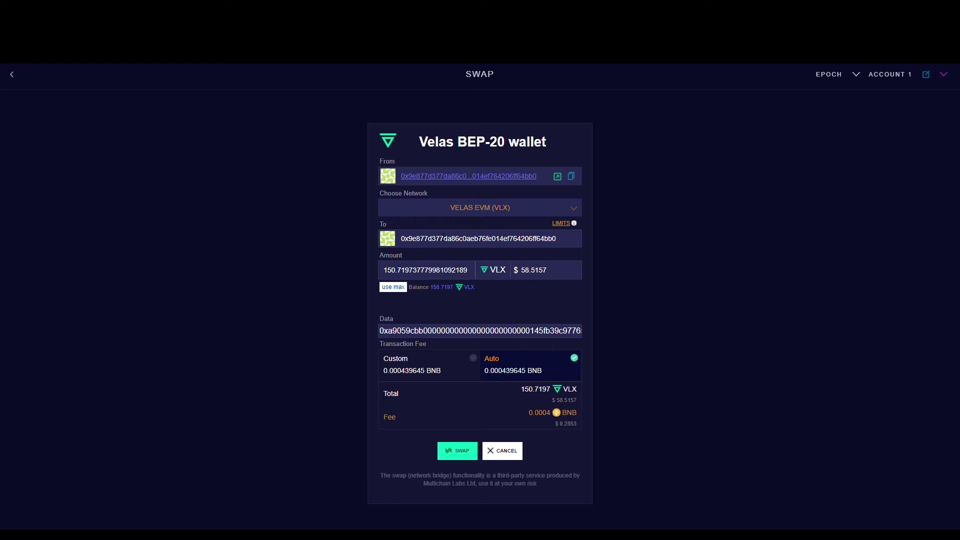
left_click(453, 454)
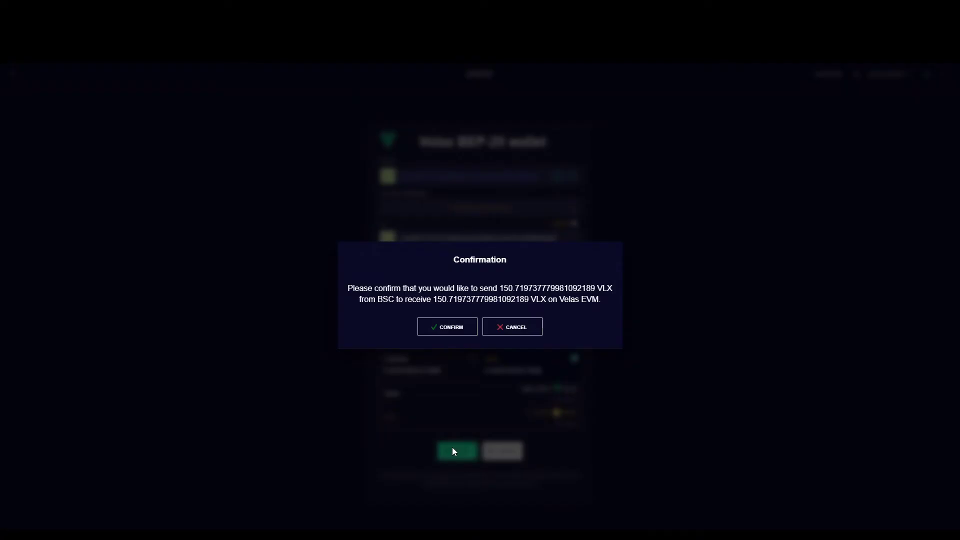
left_click(446, 331)
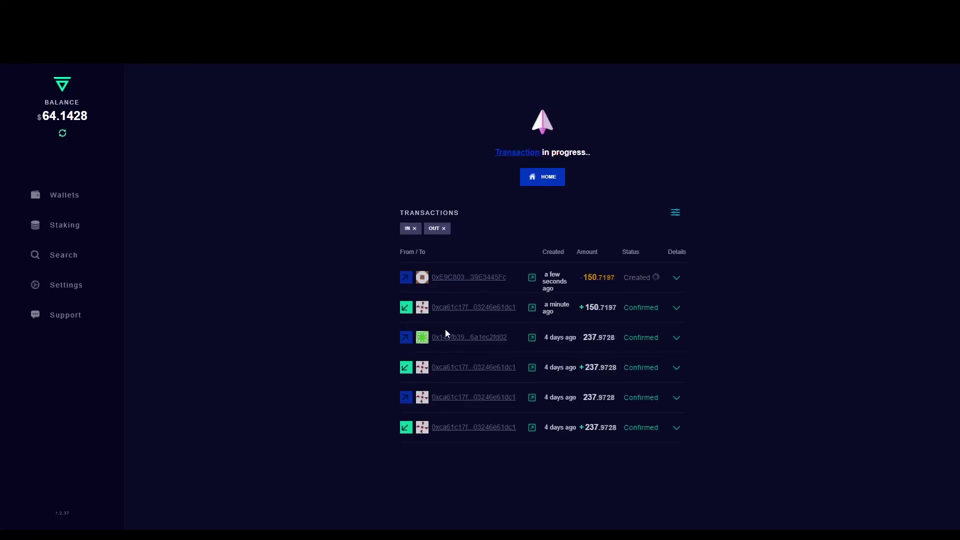
left_click(545, 178)
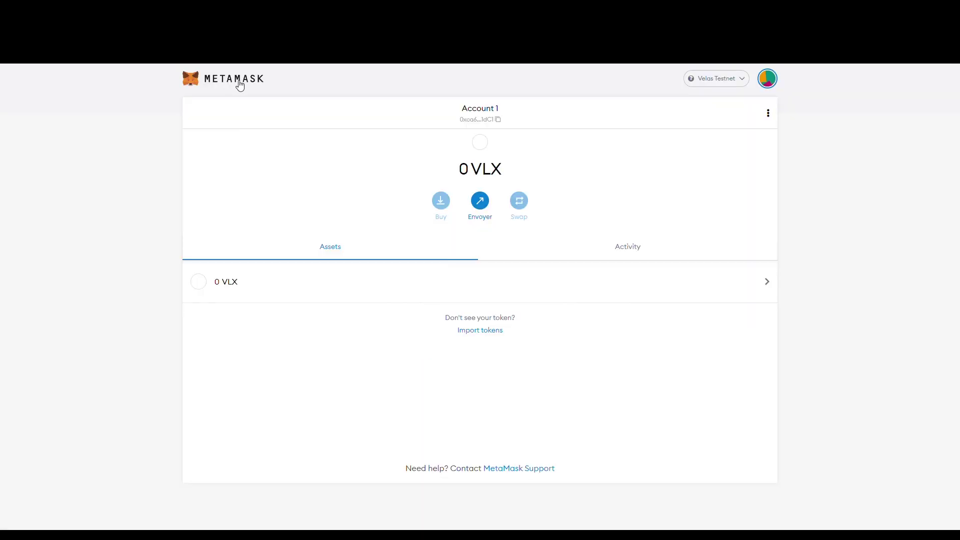
- Switch to MetaMask, select the Velas network and copy the address of Account 1
left_click(721, 80)
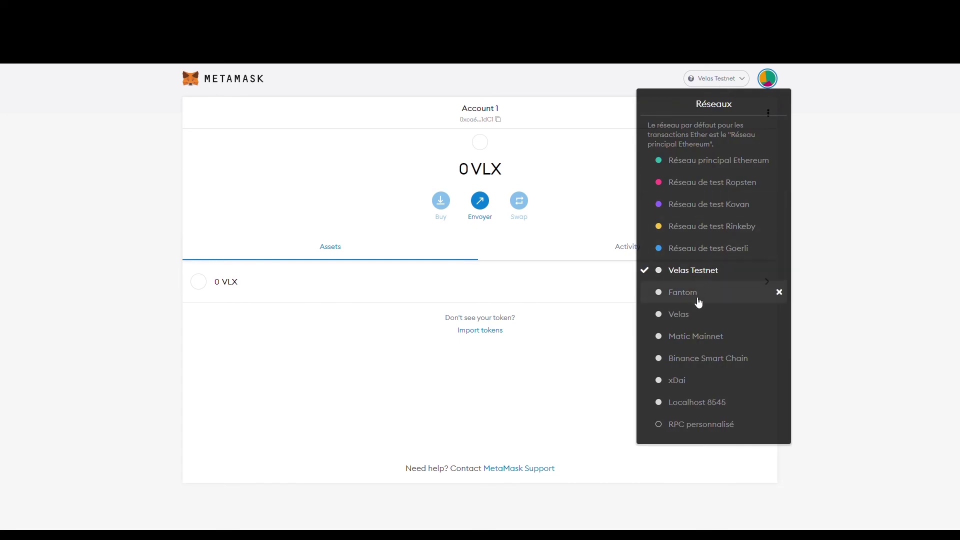
left_click(694, 316)
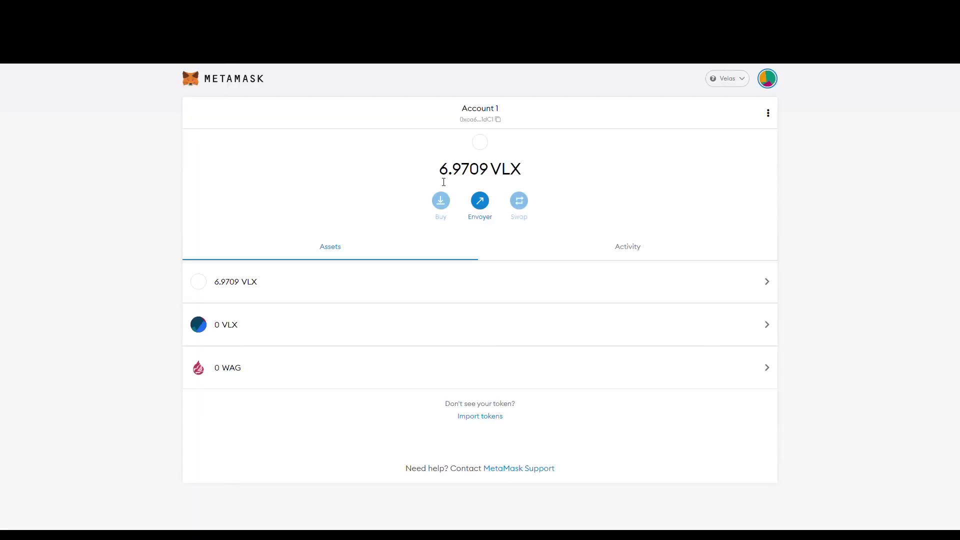
left_click(500, 119)
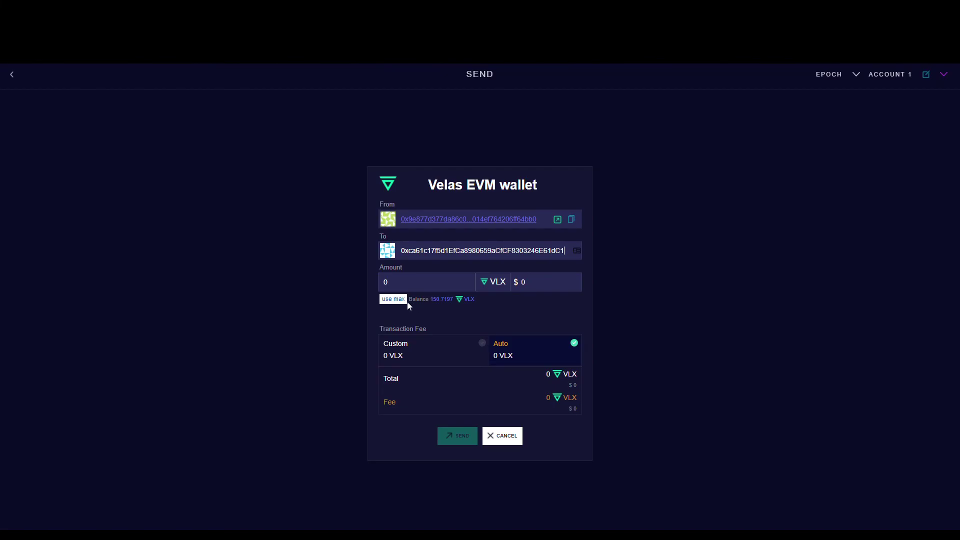
- Send the maximum VLX amount from the Velas EVM wallet to the copied MetaMask address, then check the VLX balance in MetaMask
left_click(393, 299)
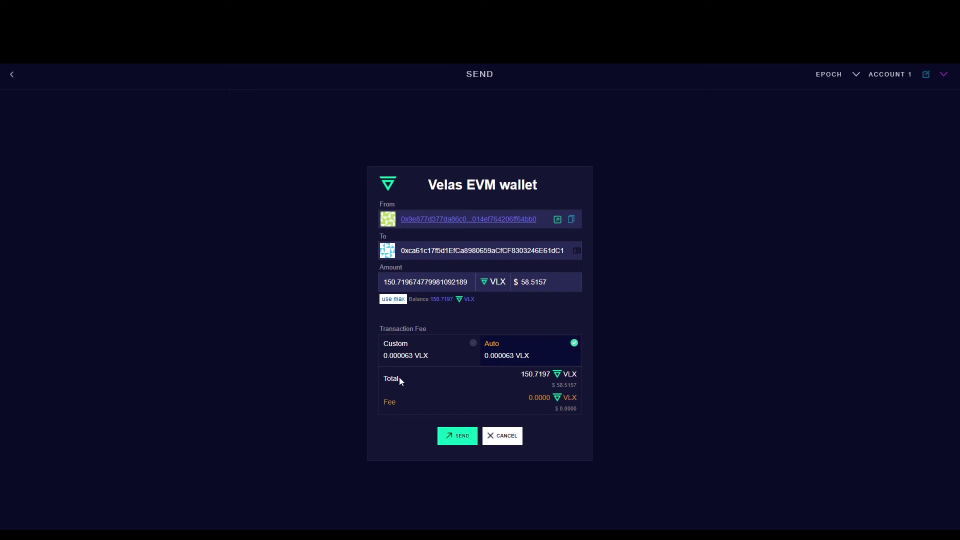
left_click(459, 437)
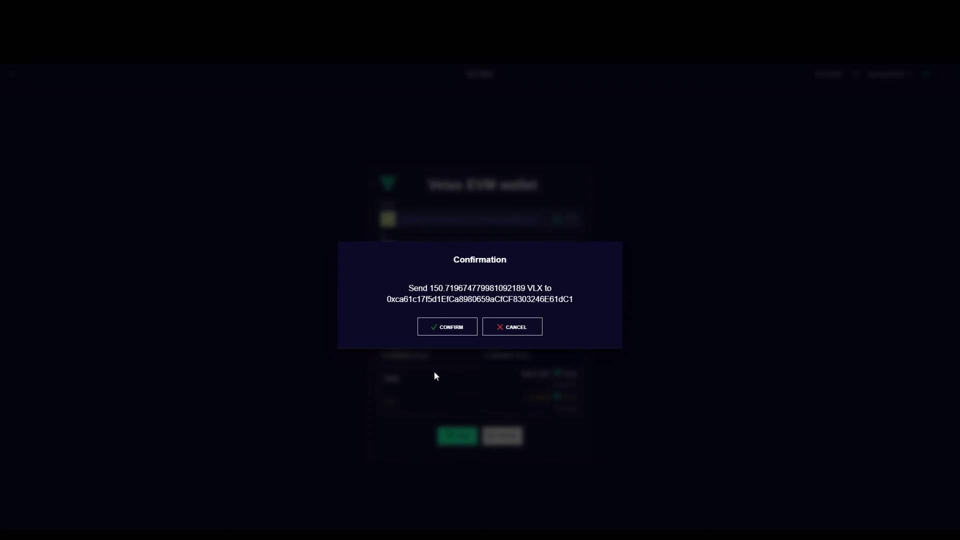
left_click(451, 330)
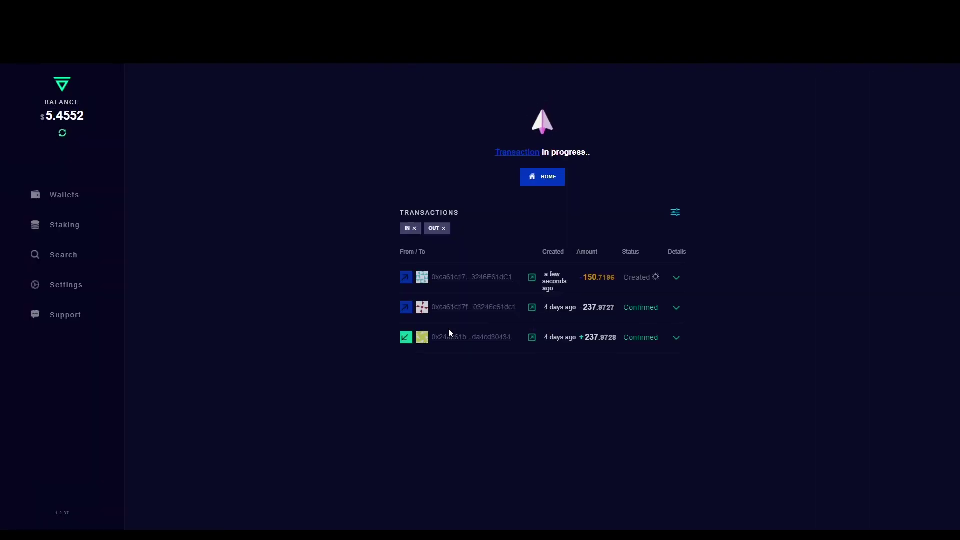
left_click(70, 195)
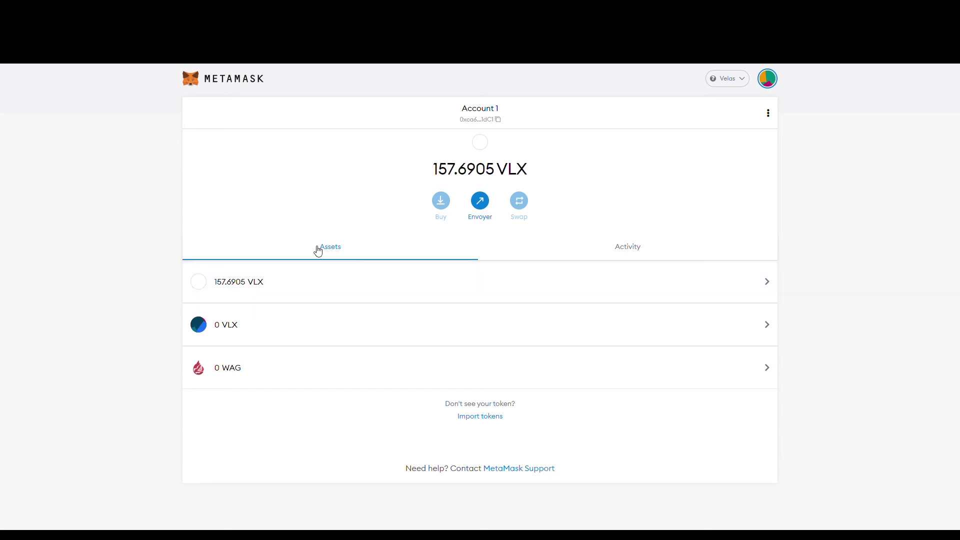
left_click_drag(433, 171, 495, 172)
left_click(494, 173)
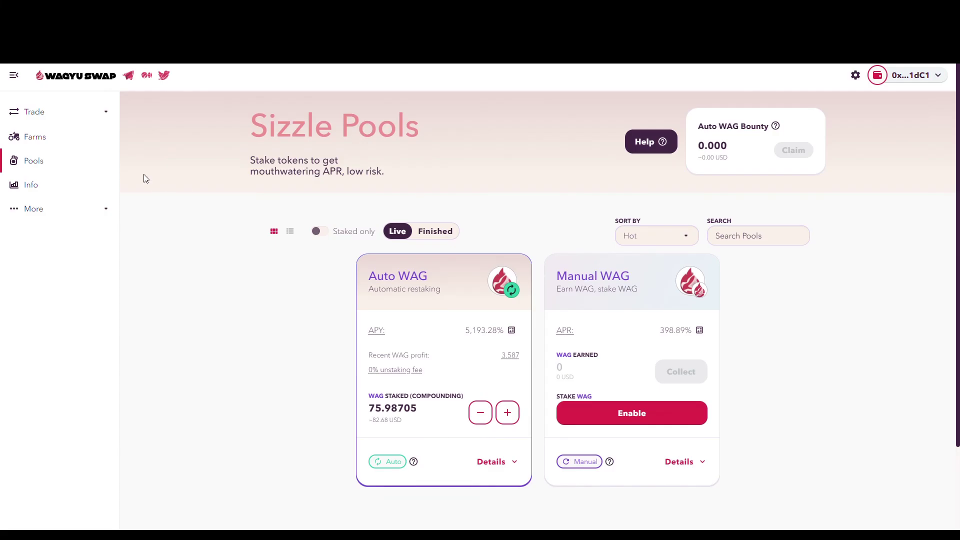
- Switch to WagyuSwap and set up an exchange of 151 VLX for WAG
left_click(79, 117)
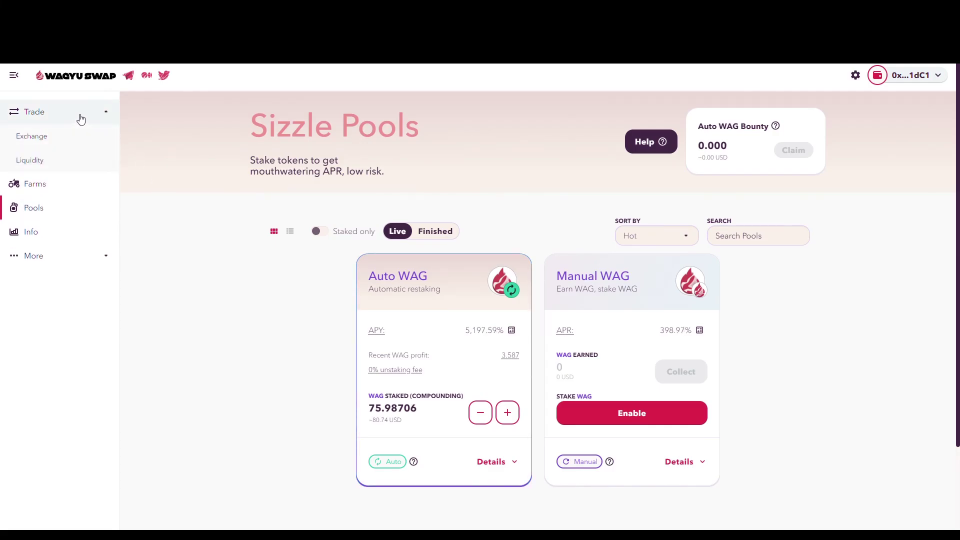
left_click(57, 144)
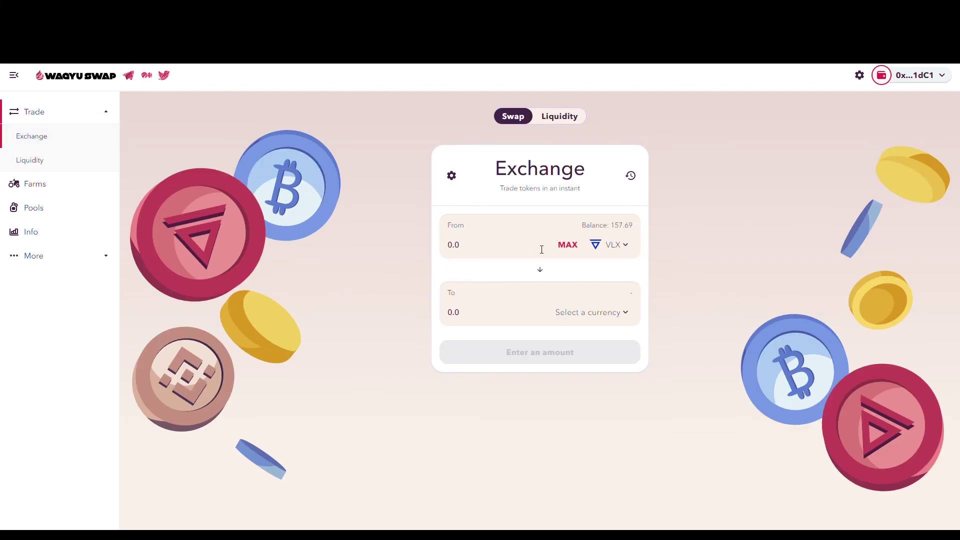
left_click(491, 253)
type("151")
left_click(481, 313)
left_click(580, 313)
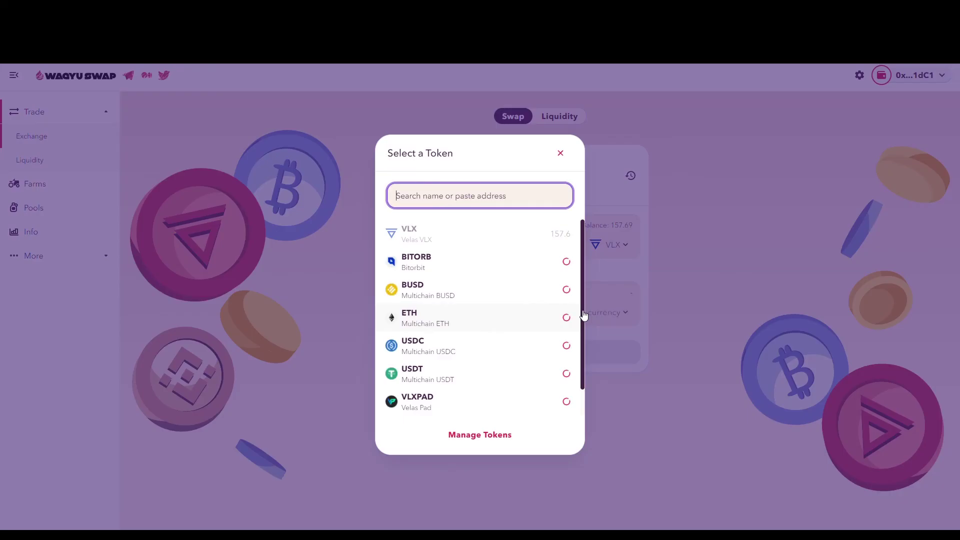
type("wa")
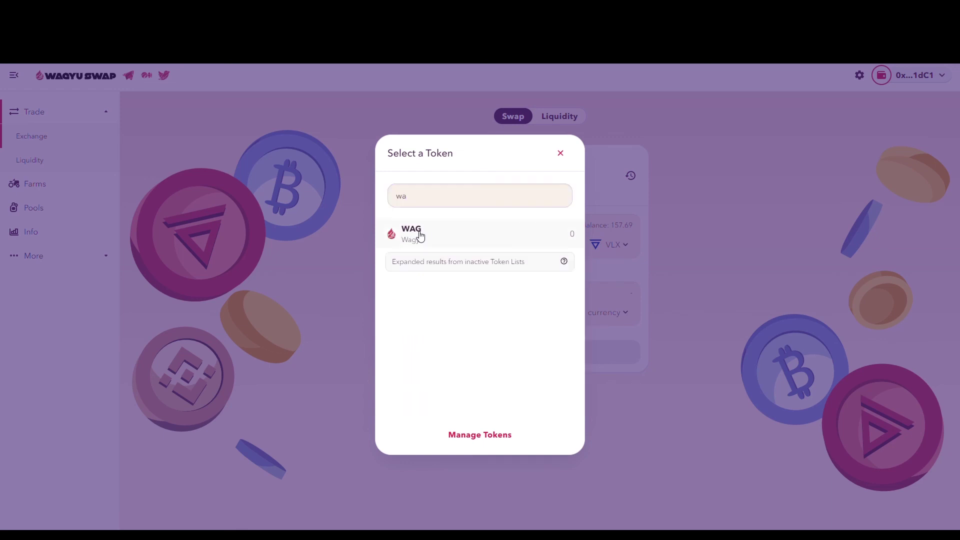
left_click(420, 236)
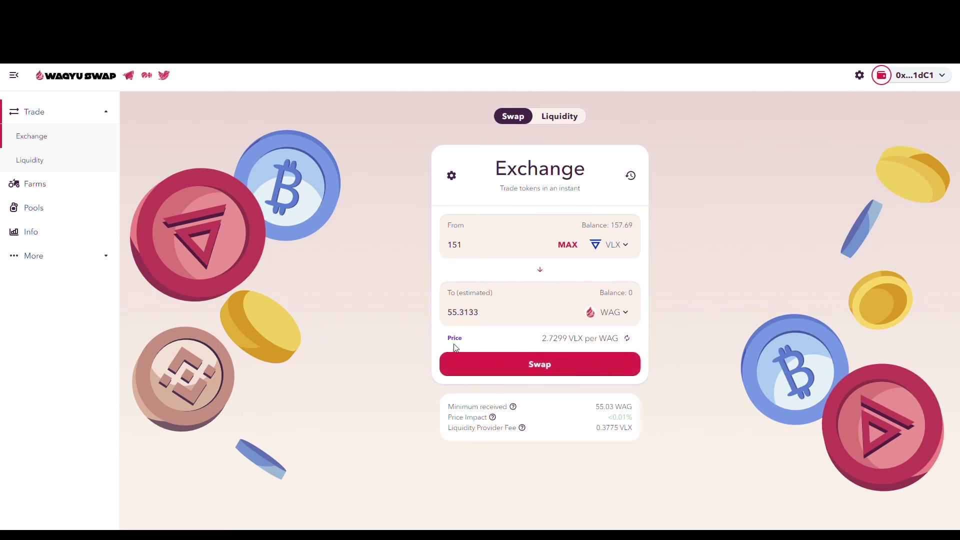
- Submit and confirm the VLX to WAG swap, and close the confirmation dialog
left_click(533, 372)
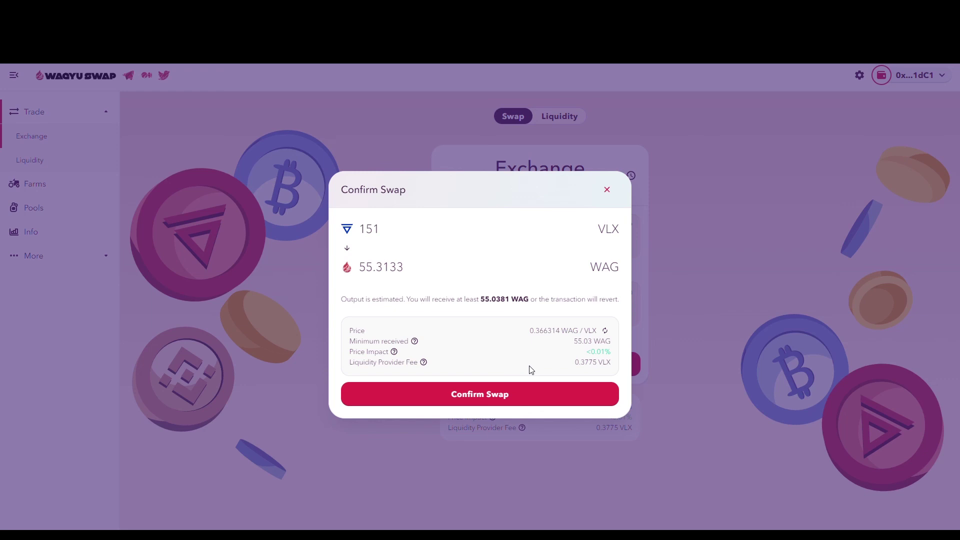
left_click(483, 394)
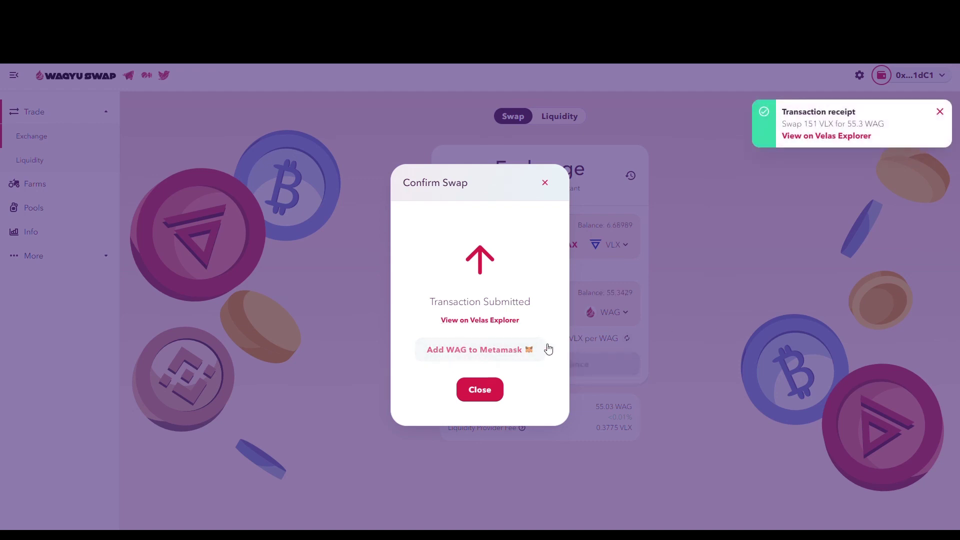
left_click(487, 389)
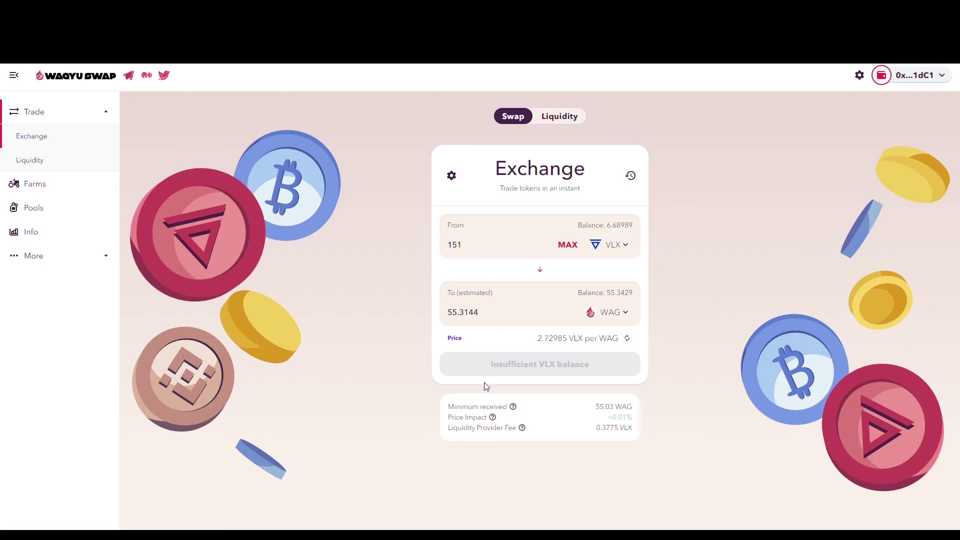
- Stake the maximum WAG amount in the Auto WAG pool and review the pool's APY
left_click(42, 214)
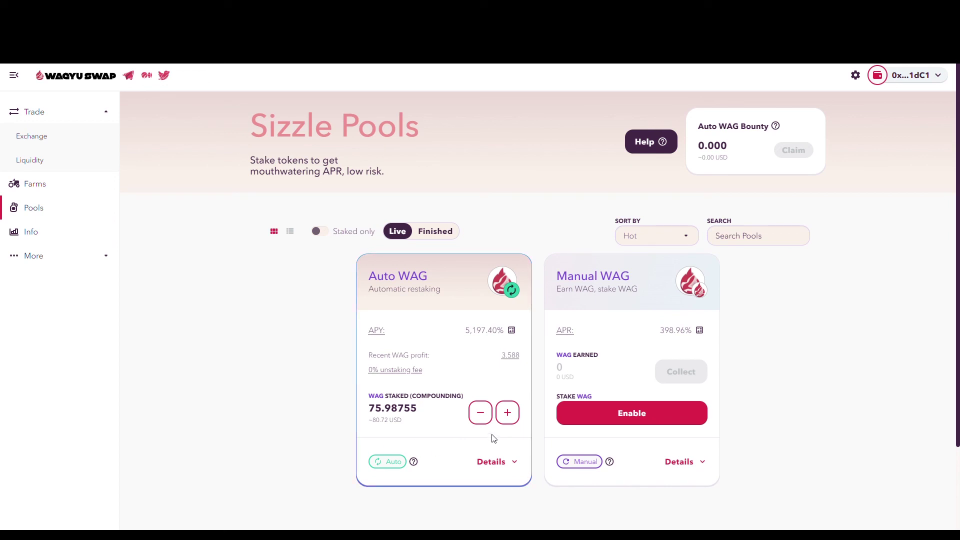
left_click(509, 413)
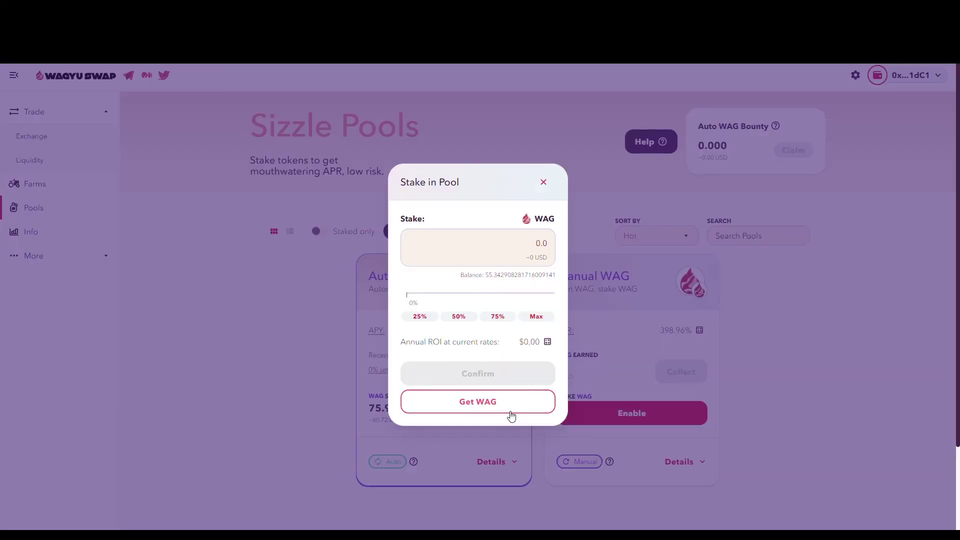
left_click(524, 317)
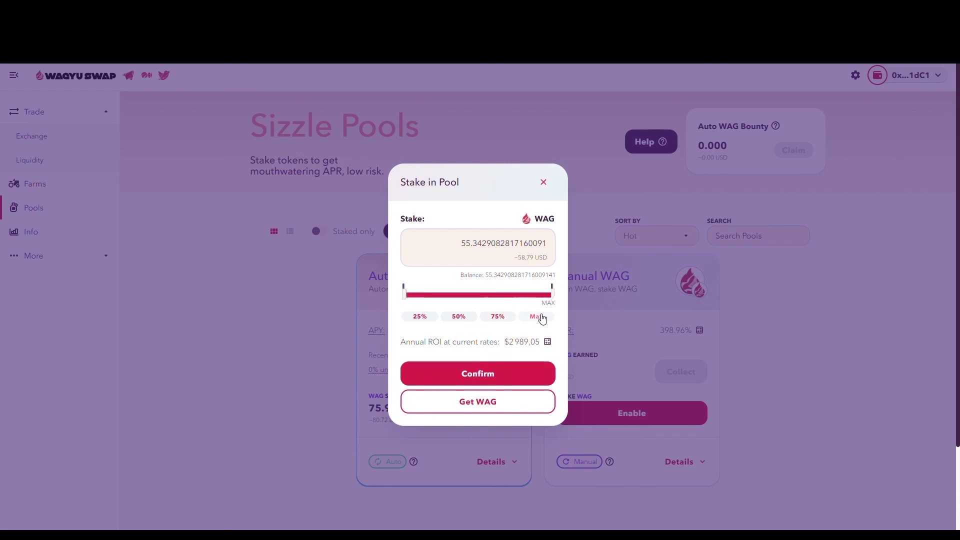
left_click(484, 374)
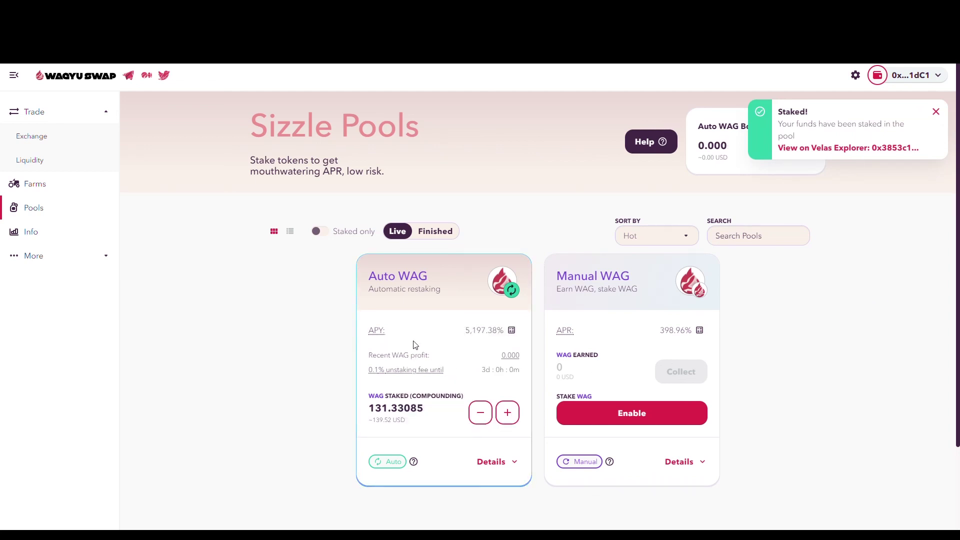
left_click_drag(460, 331, 506, 333)
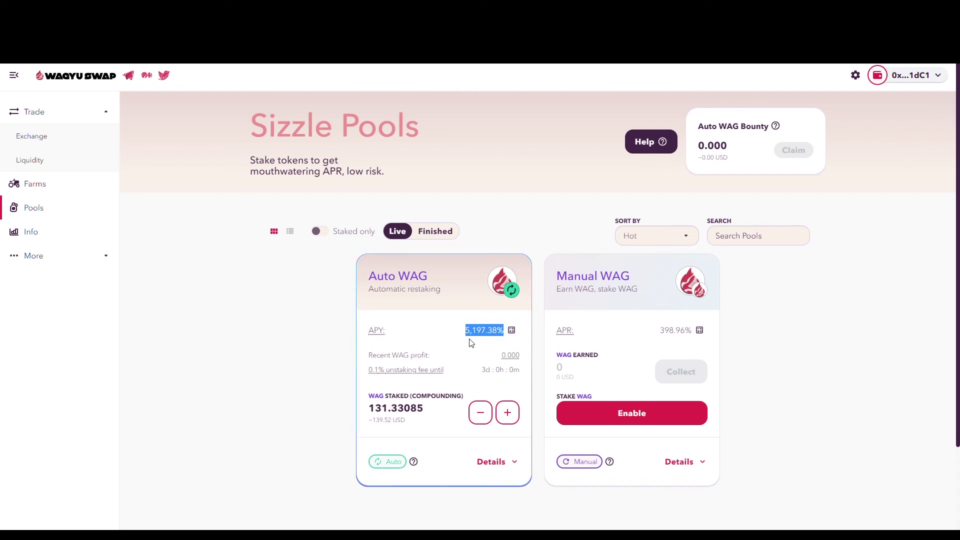
left_click(236, 332)
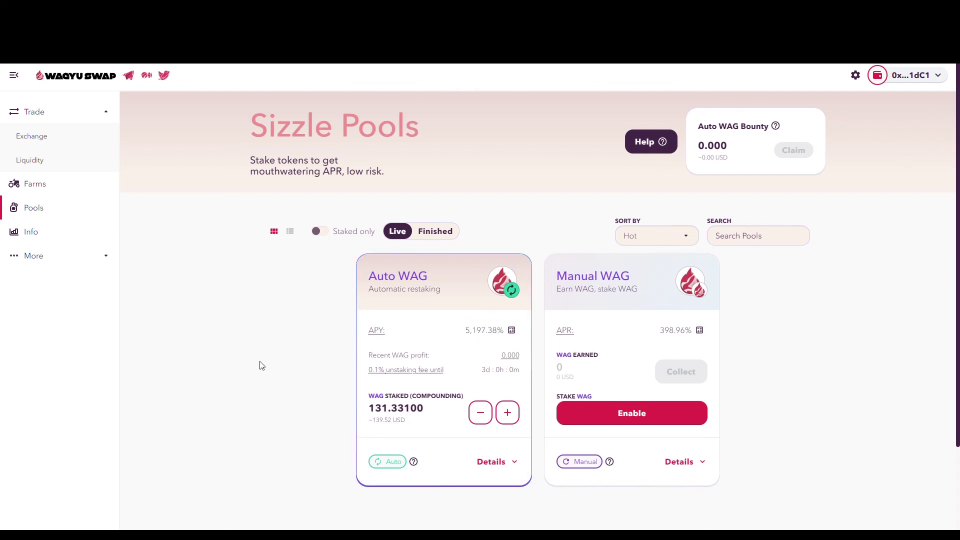